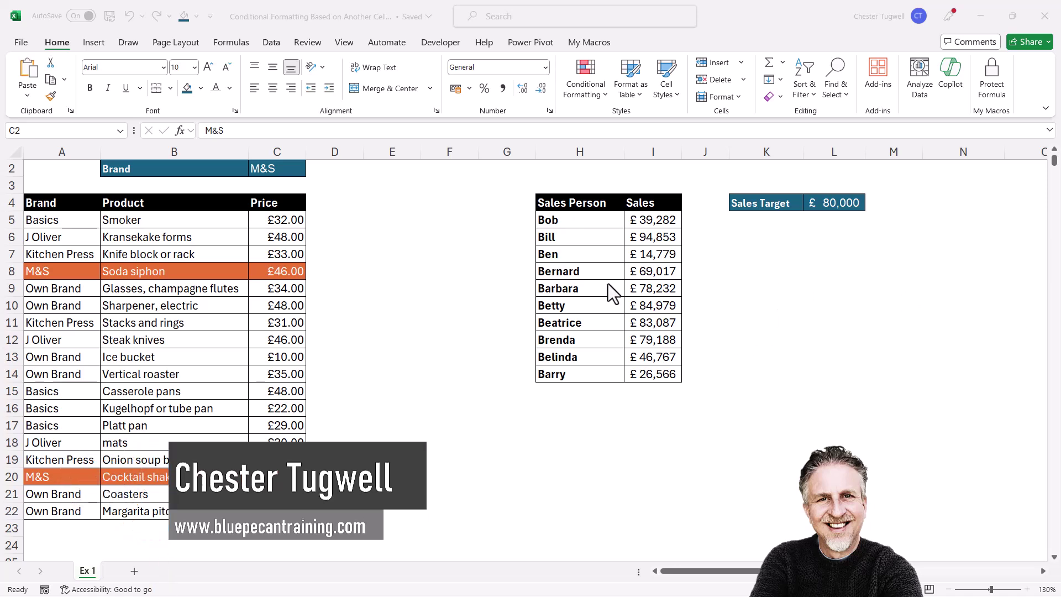
- Enter Basics as the Brand criterion in cell C2, replacing M&S
click(259, 169)
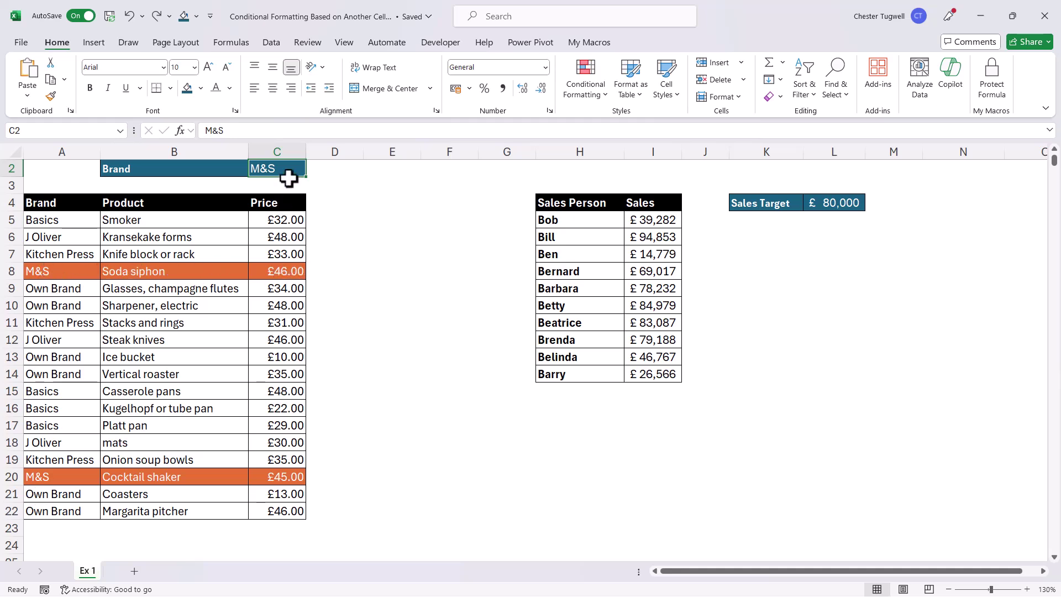
text(Ba)
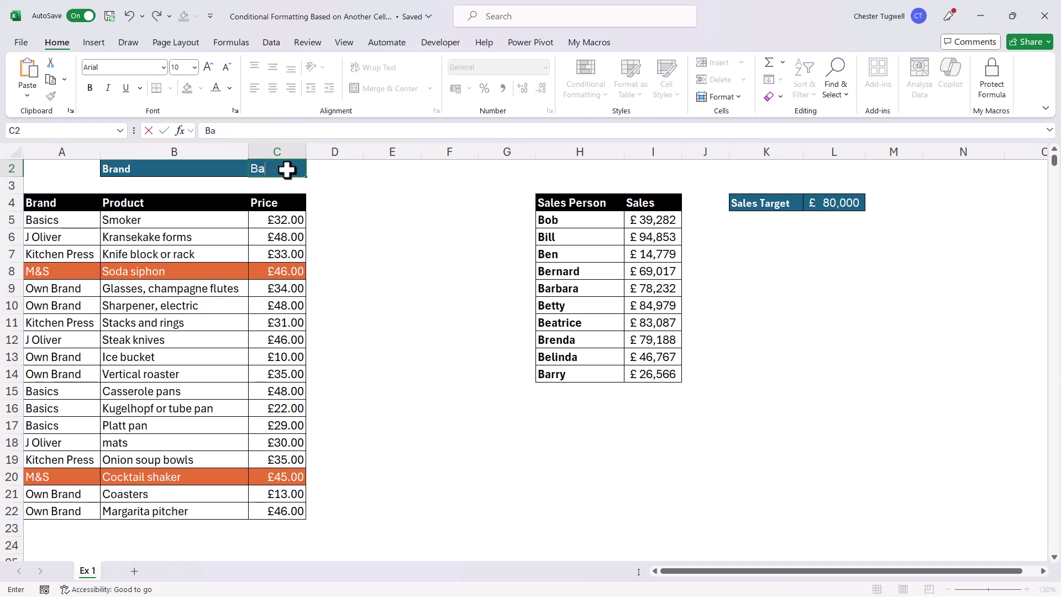
text(sics)
key(Return)
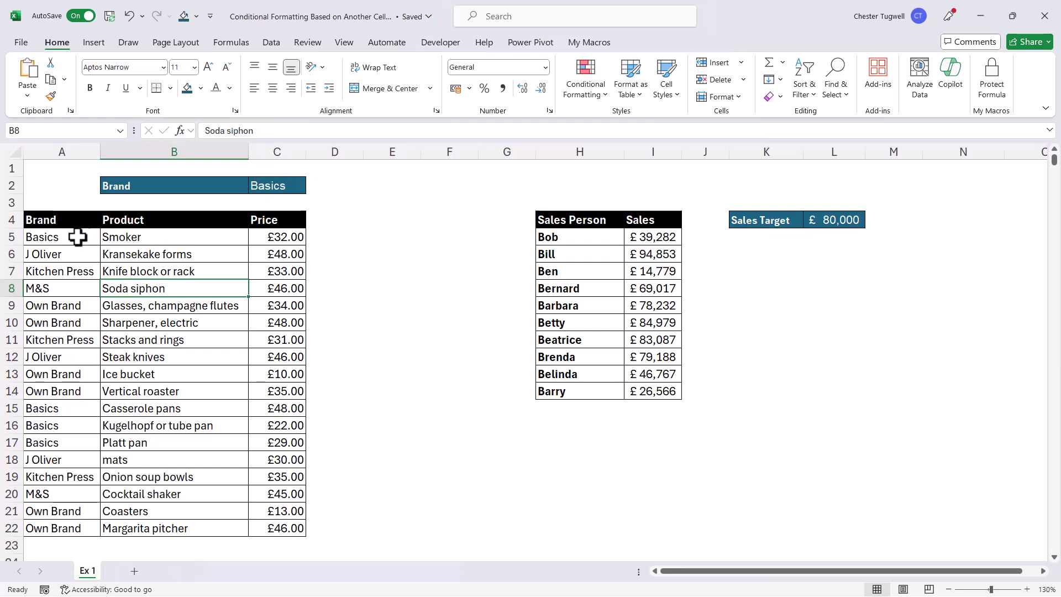
- Add an Equal To rule on A5:A22 against =$C$2 with Yellow Fill with Dark Yellow Text
drag(78, 237, 60, 517)
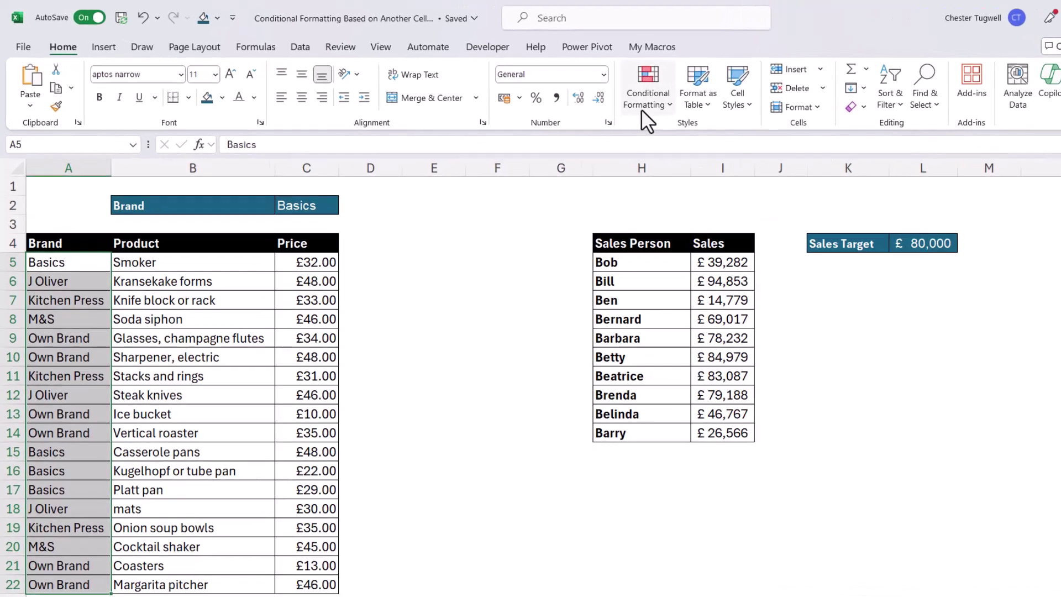
click(585, 93)
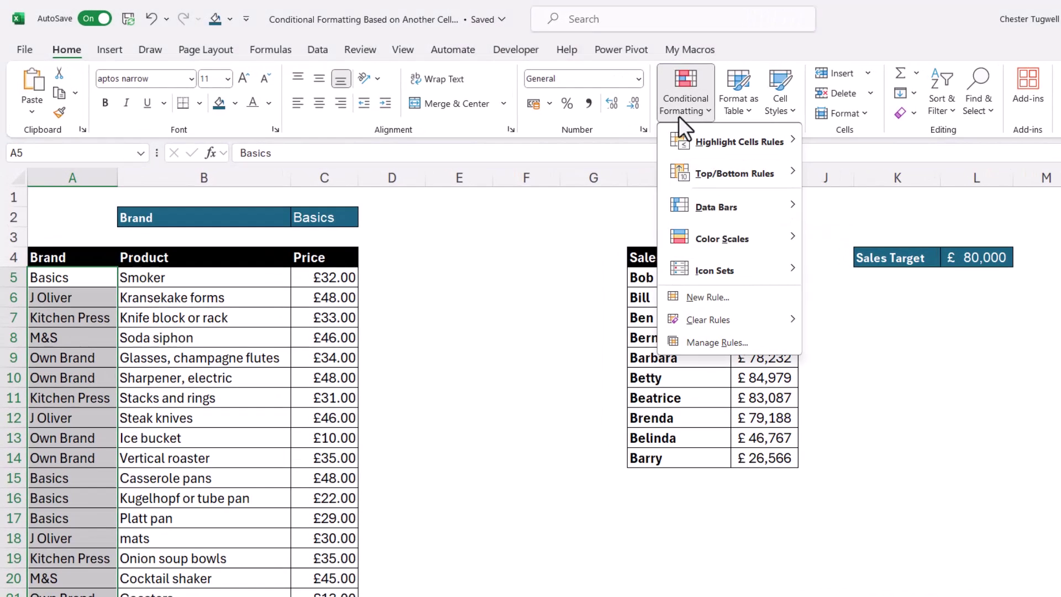
mouse_move(703, 138)
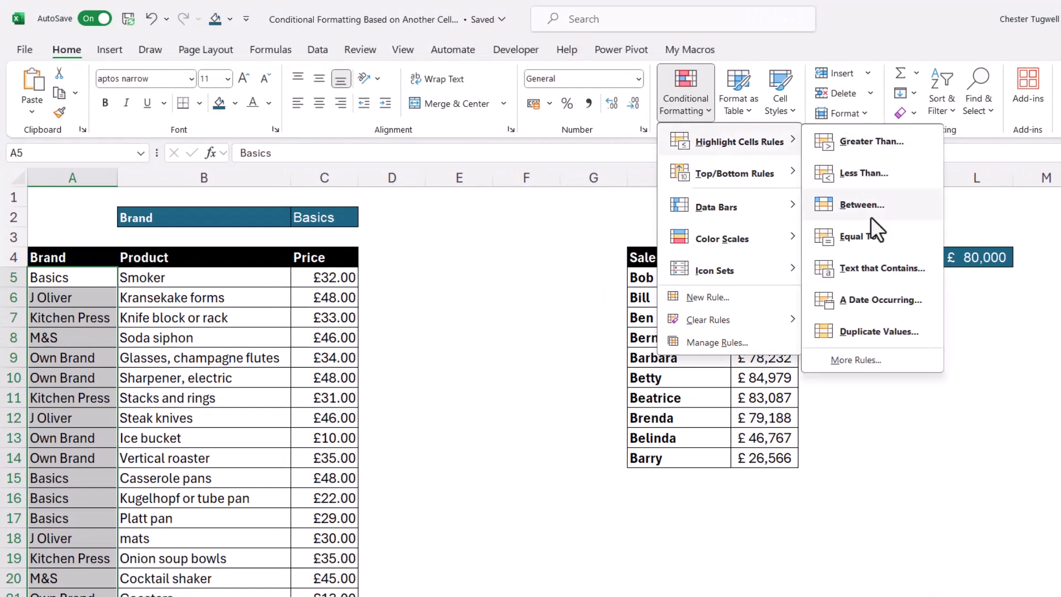
click(853, 244)
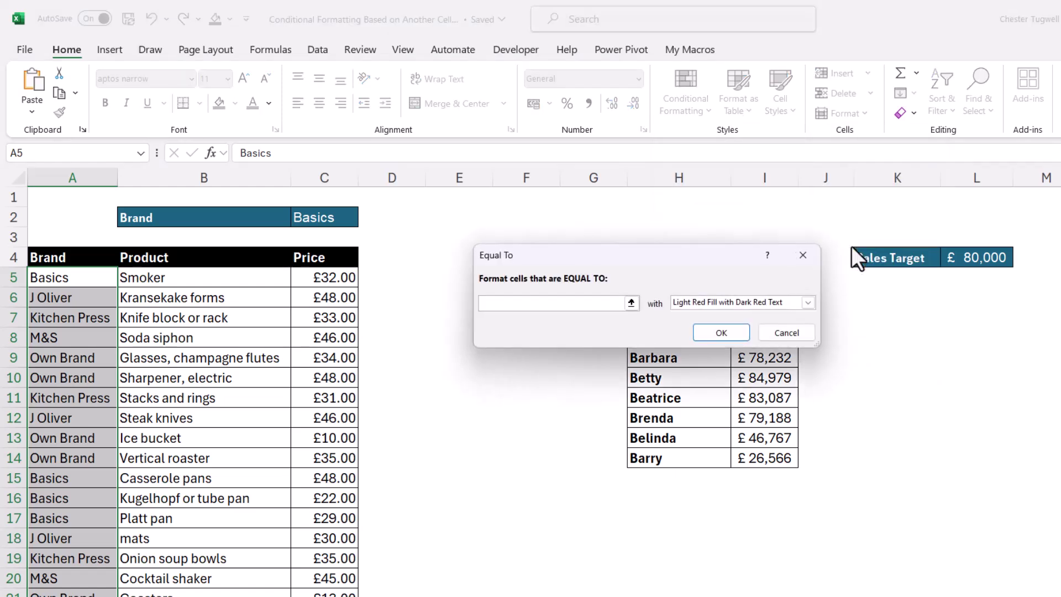
click(323, 219)
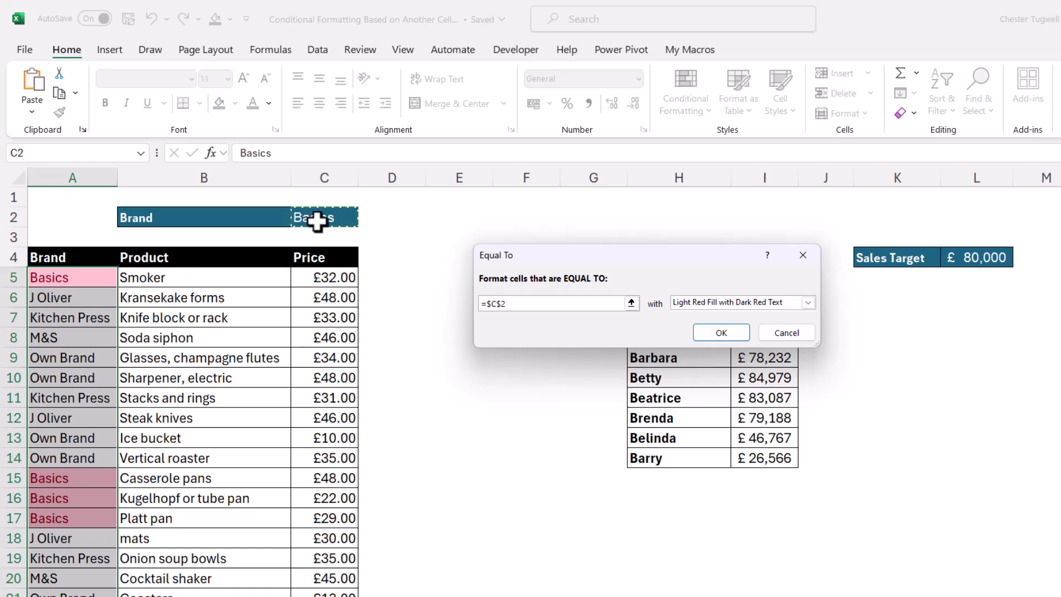
click(808, 302)
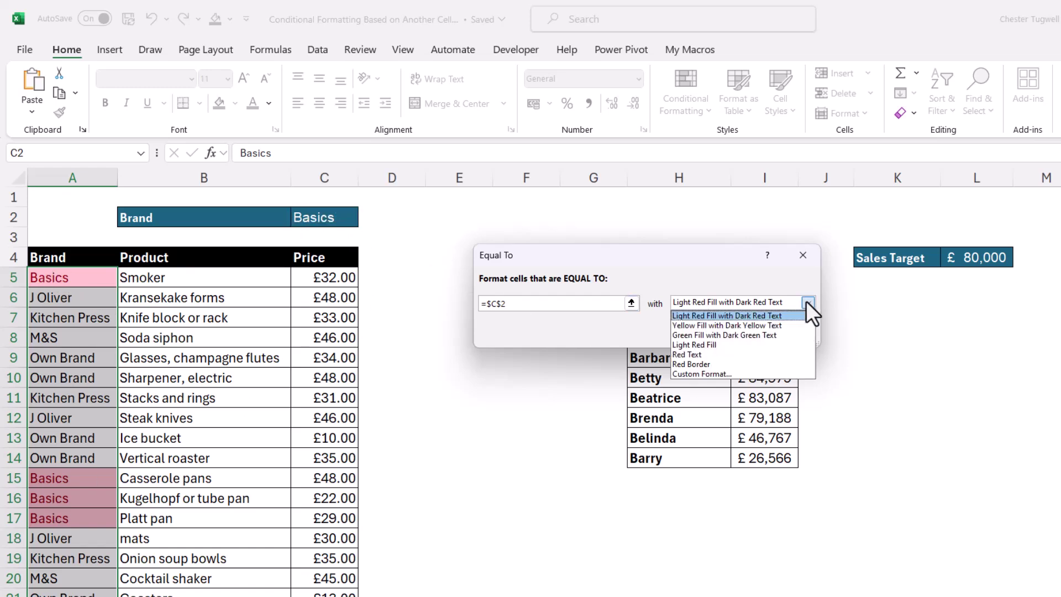
click(708, 326)
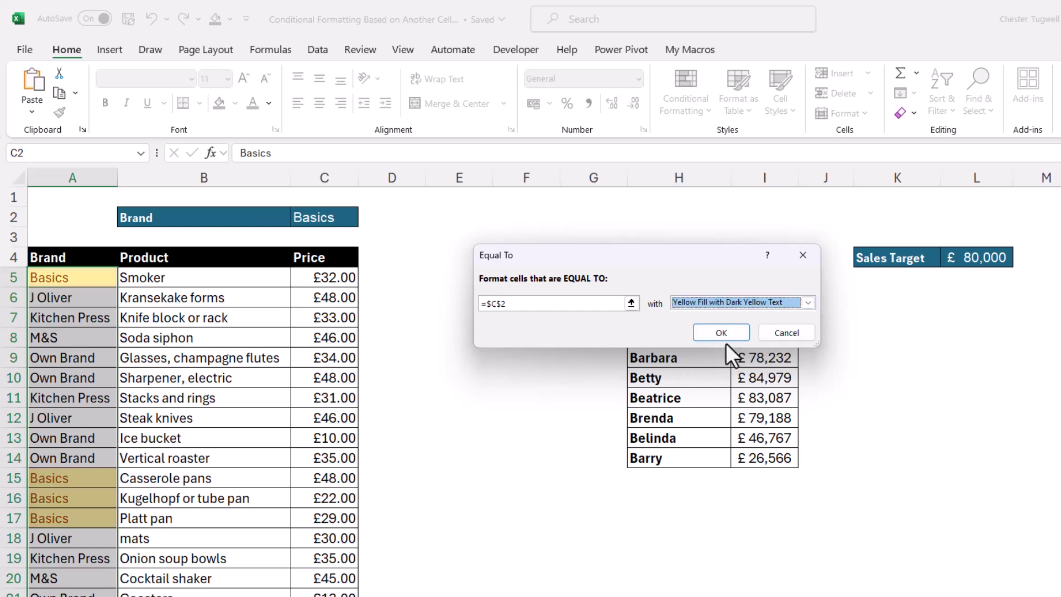
click(722, 332)
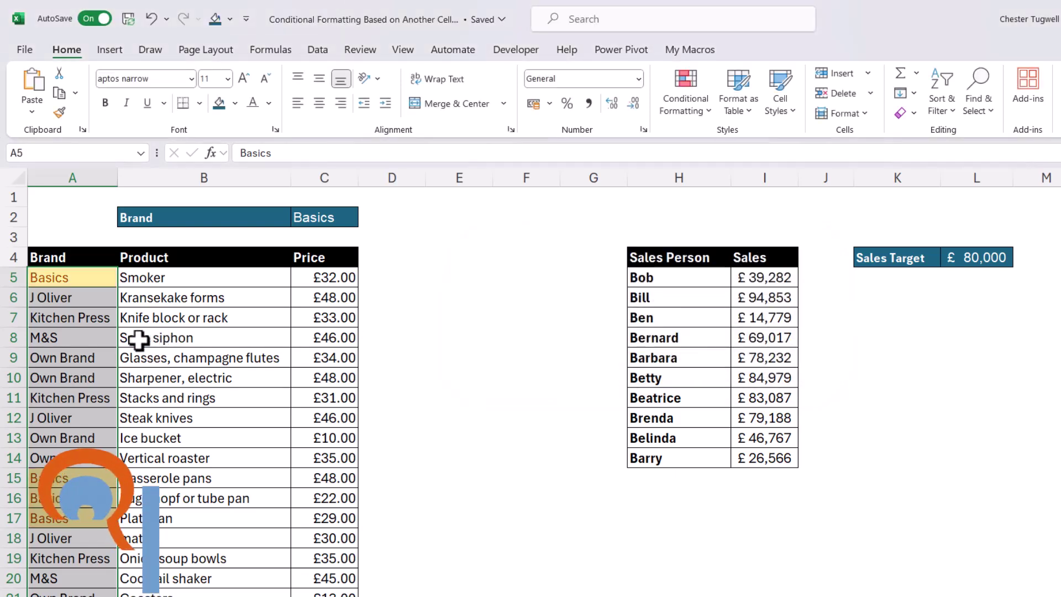
- Select the Sales figures I5:I14 and begin a More Rules highlight rule
click(141, 358)
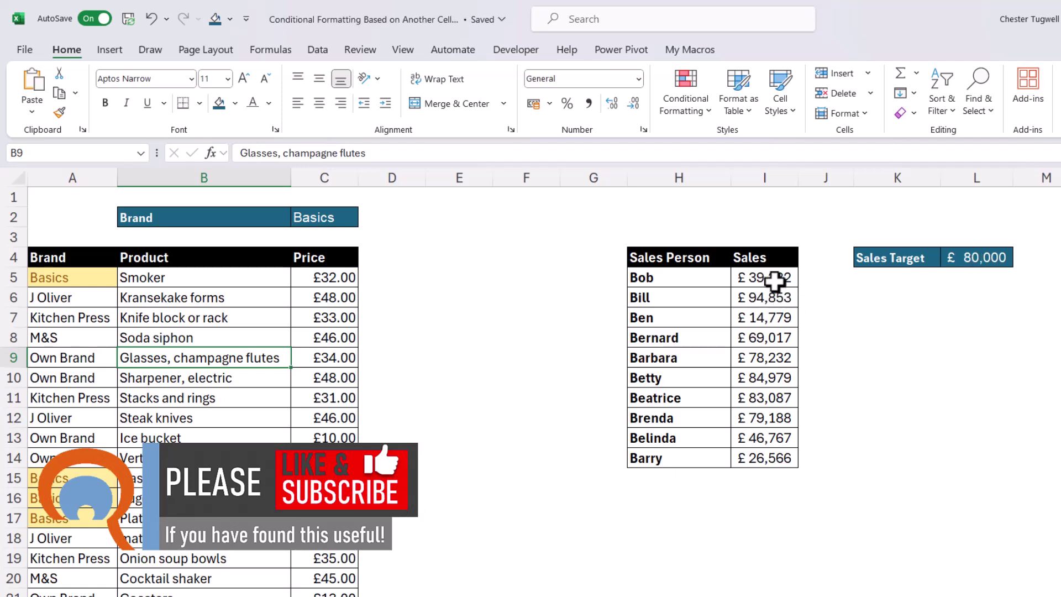
drag(774, 279, 781, 466)
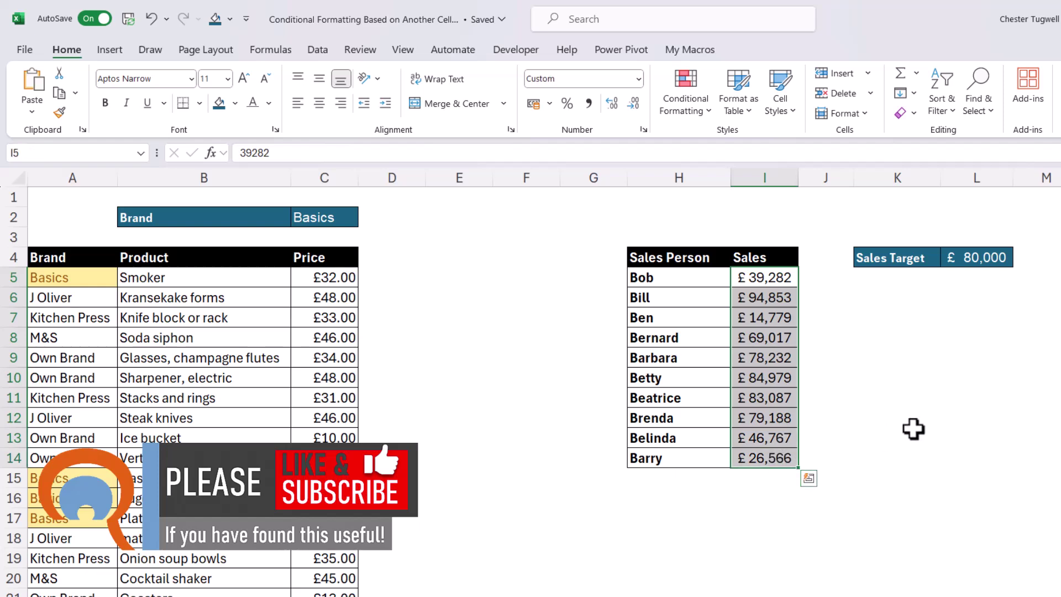
click(680, 77)
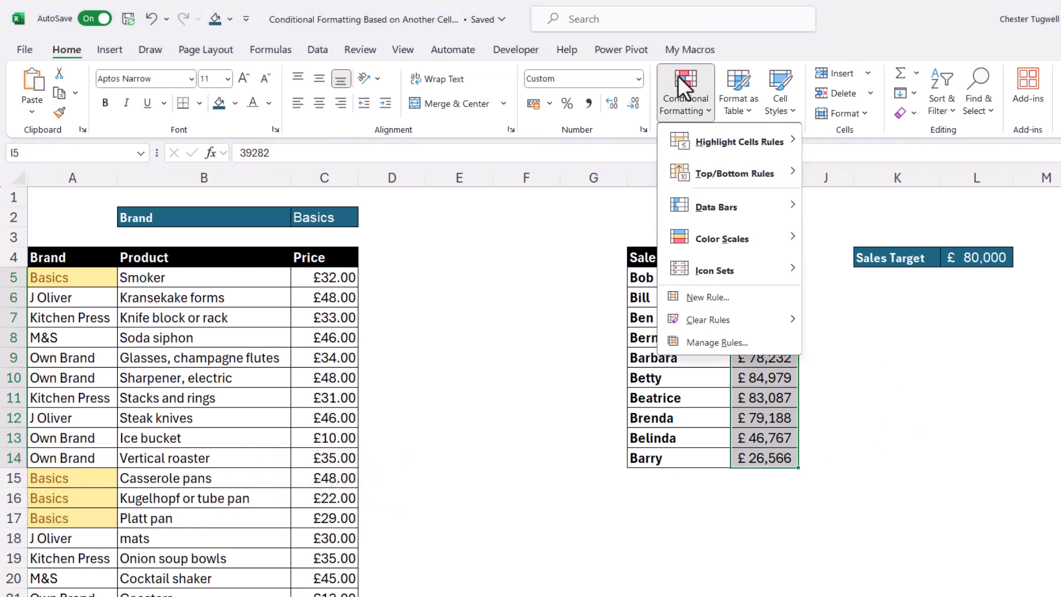
mouse_move(695, 114)
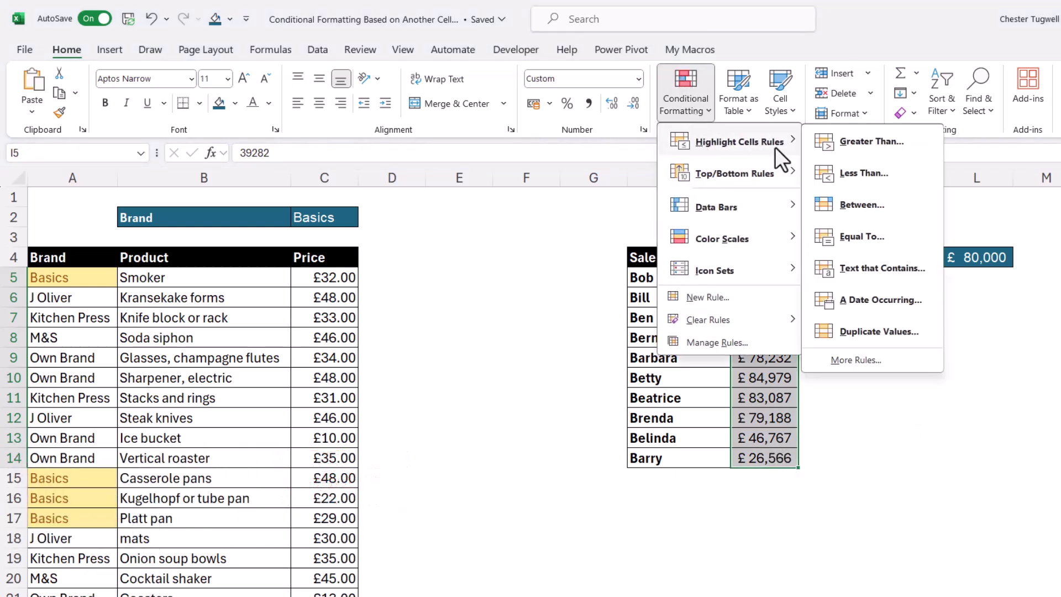
click(855, 361)
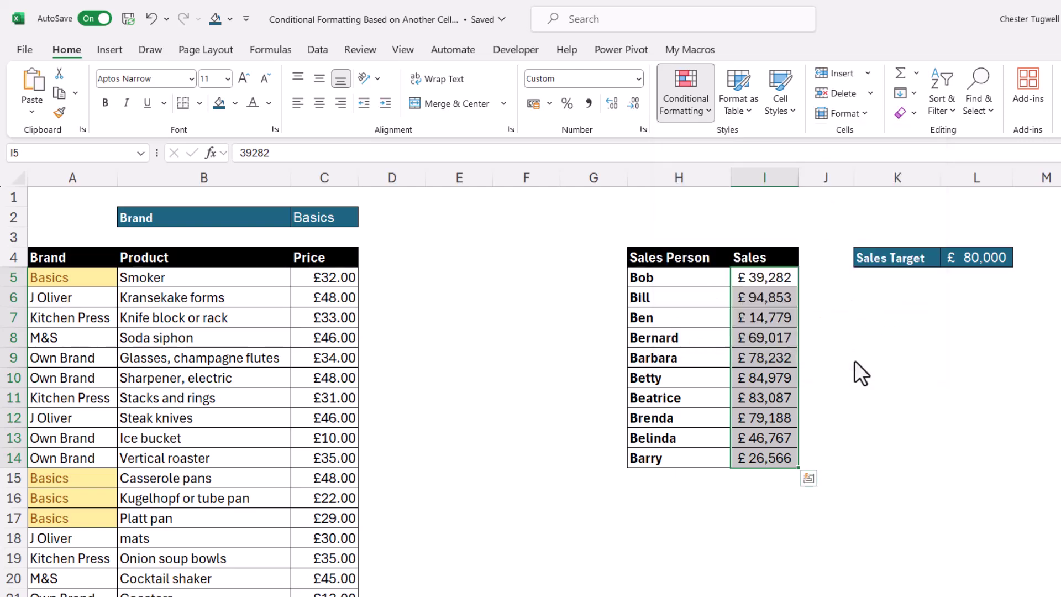
- Set the rule condition to Cell Value greater than or equal to =$L$4
drag(698, 162, 457, 201)
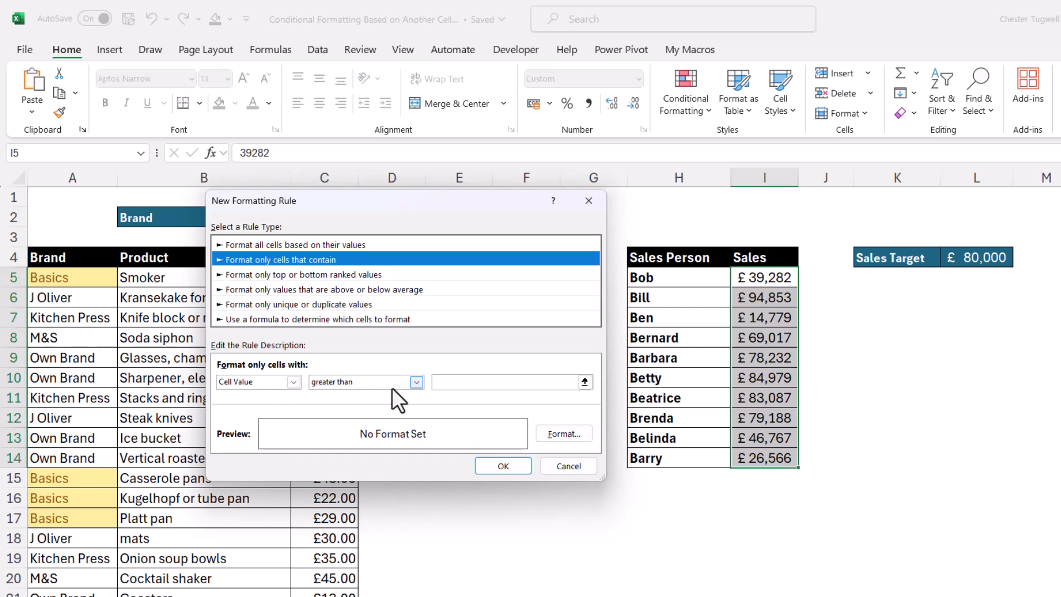
click(418, 382)
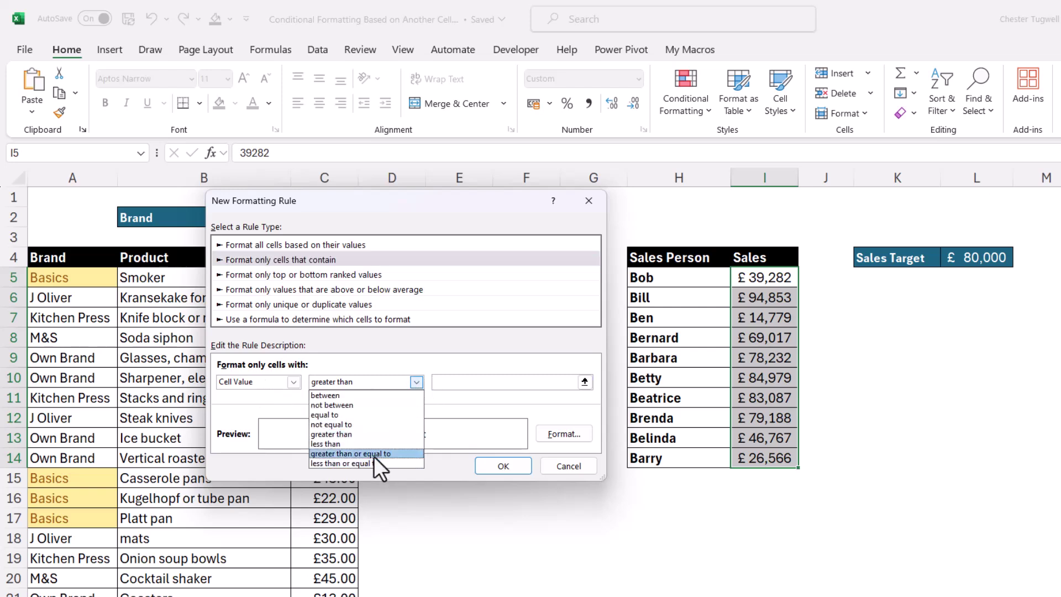
click(373, 455)
click(441, 383)
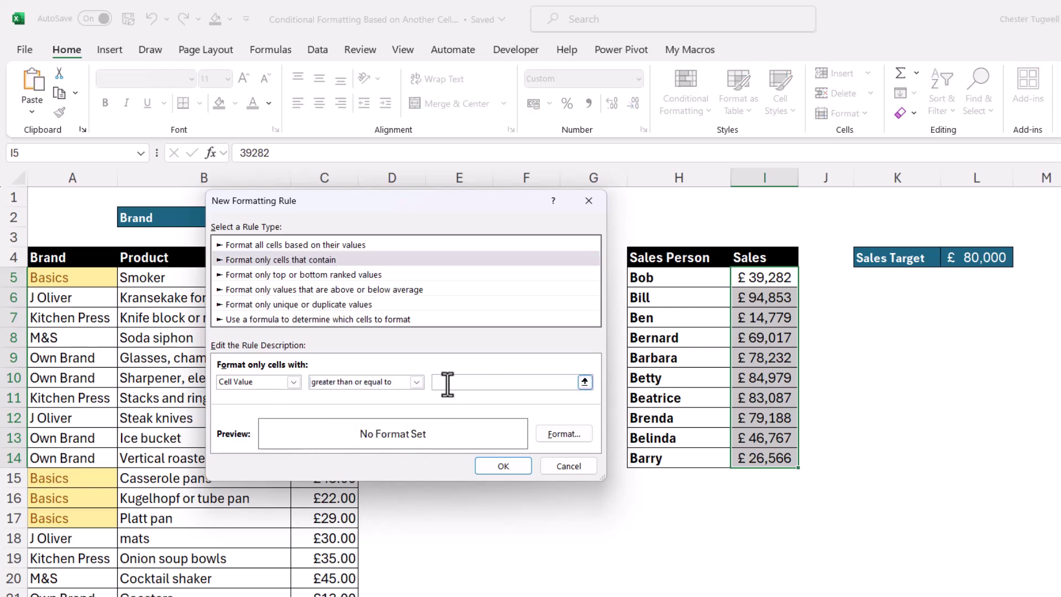
click(984, 258)
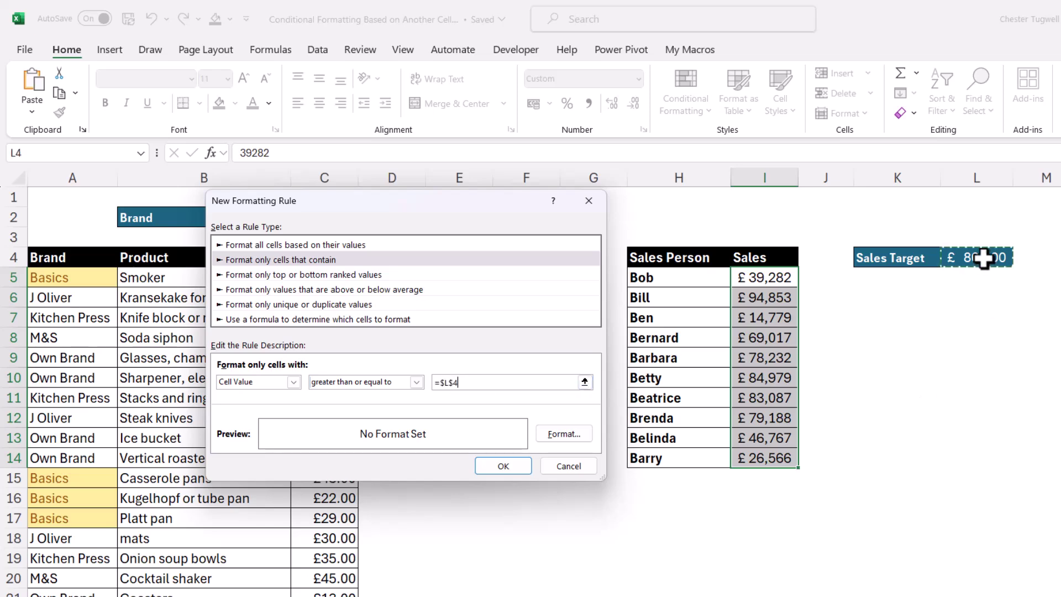
- Format target-meeting sales with green fill and white font, then apply the rule
click(577, 433)
click(619, 91)
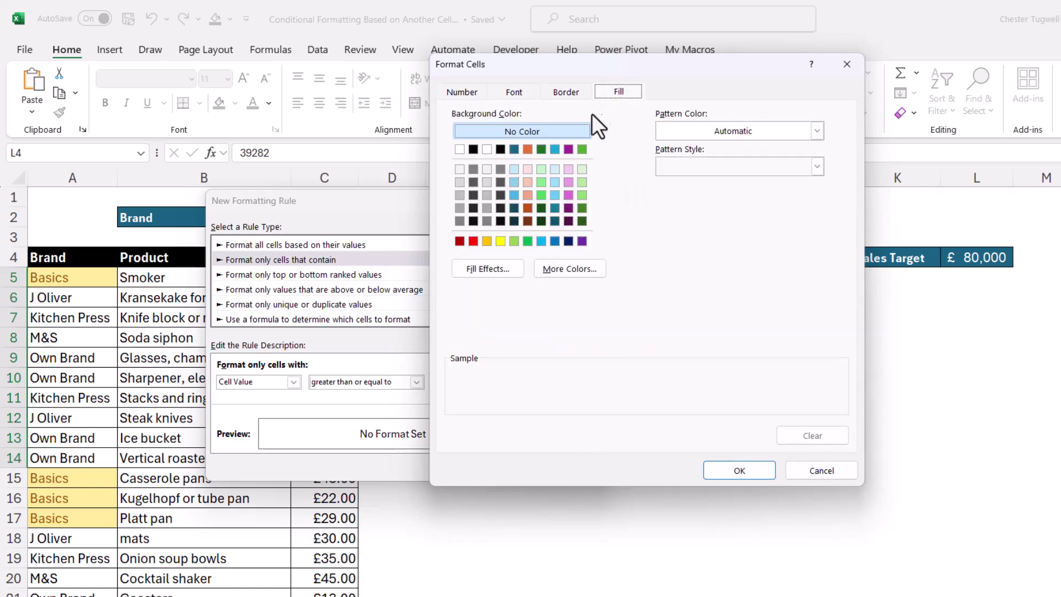
click(583, 149)
click(514, 92)
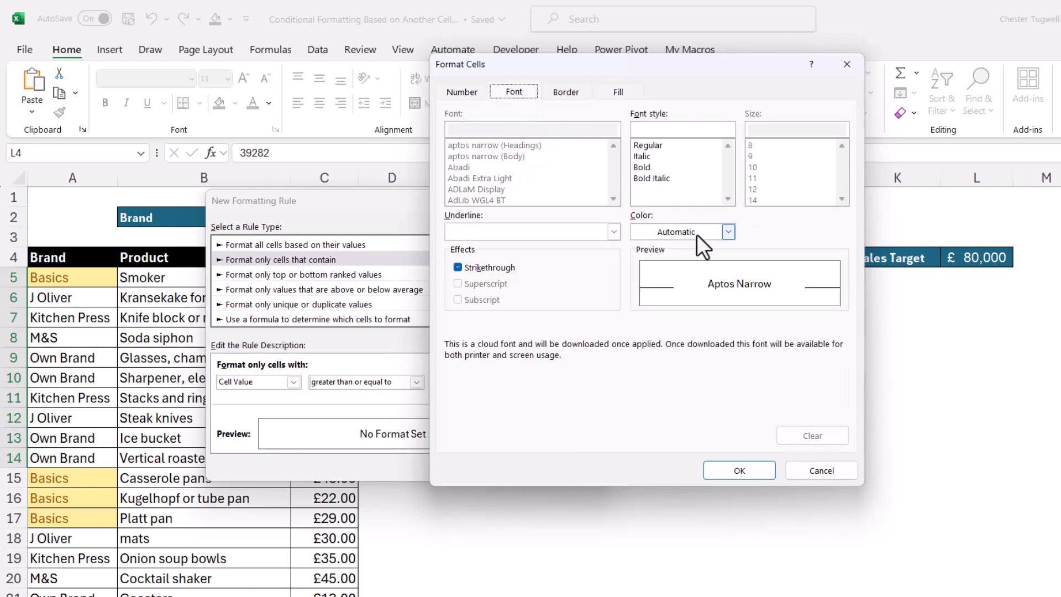
click(731, 233)
click(642, 290)
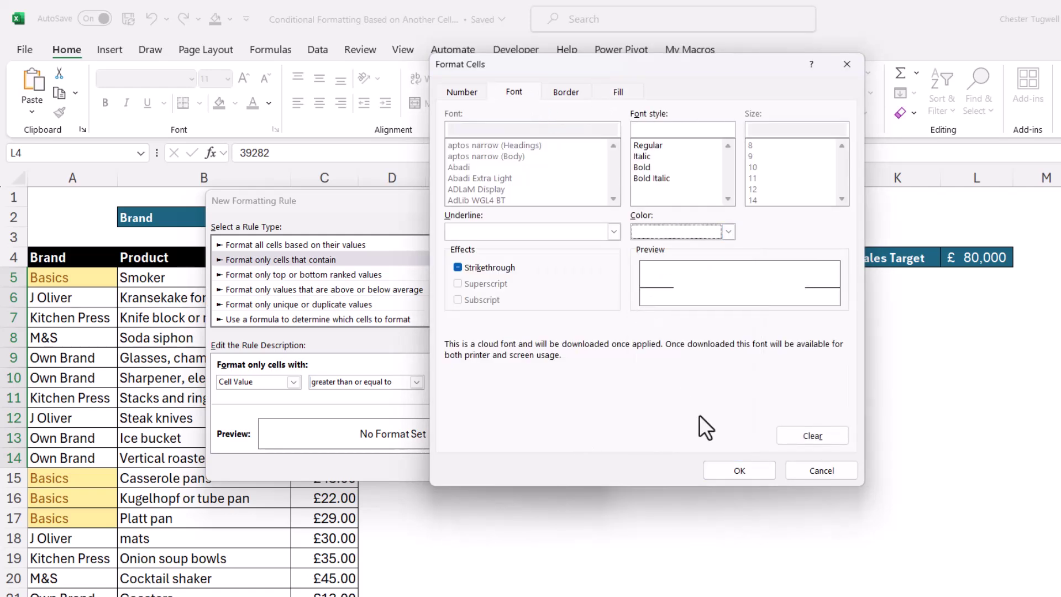
click(739, 470)
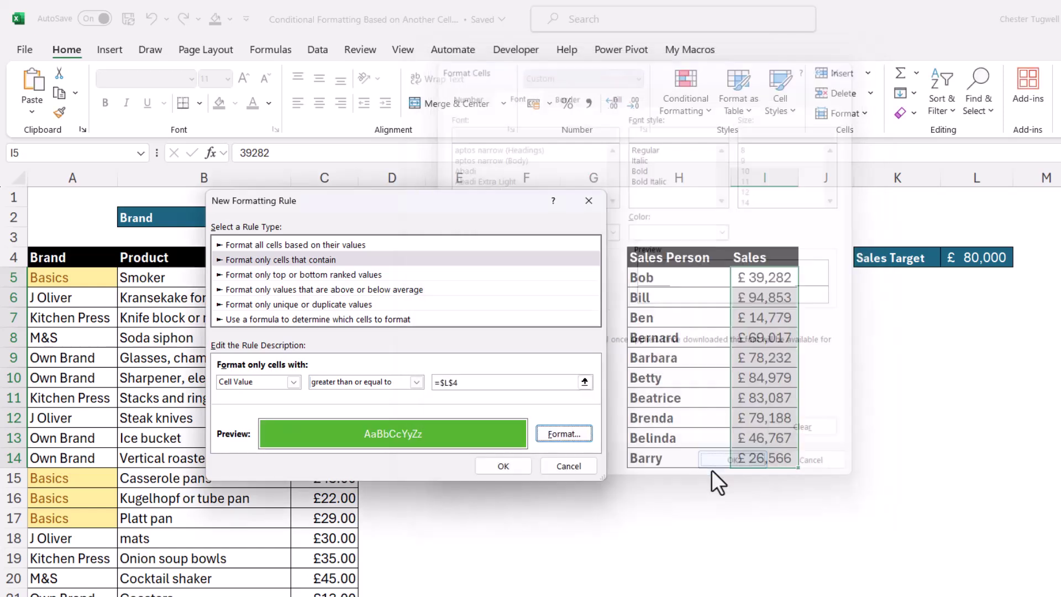
click(504, 466)
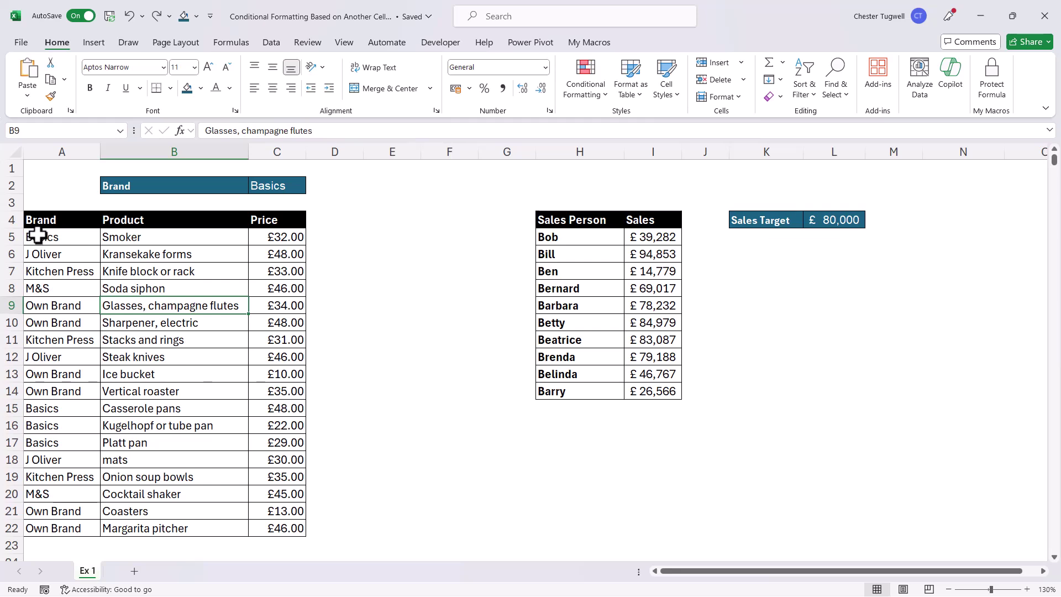
- Select the unhighlighted product table from A5 across to column C
drag(37, 235, 274, 525)
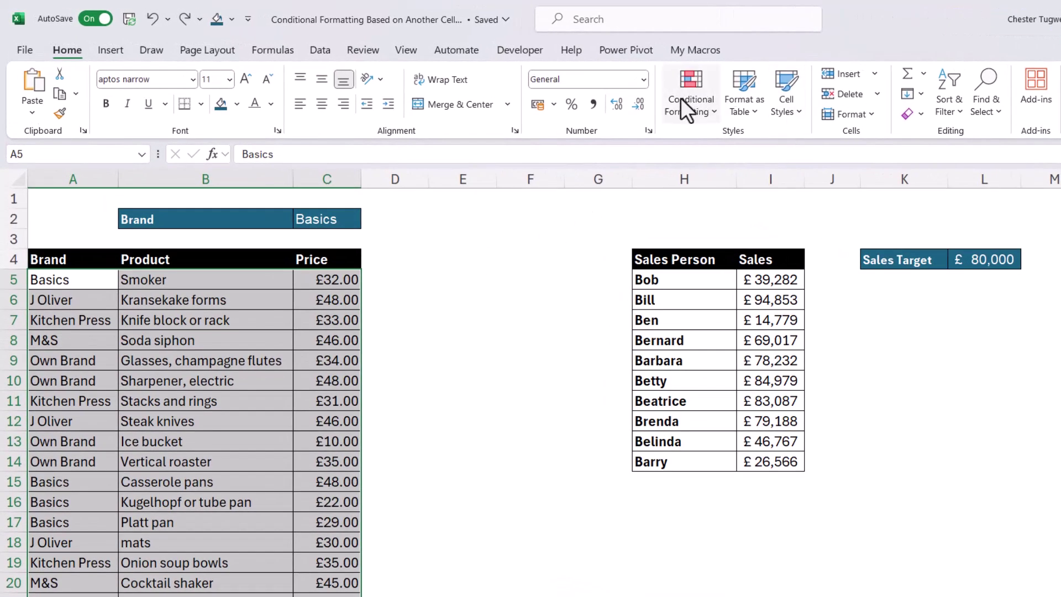
- Create a New Rule for A5:C22 using 'Use a formula to determine which cells to format'
click(684, 97)
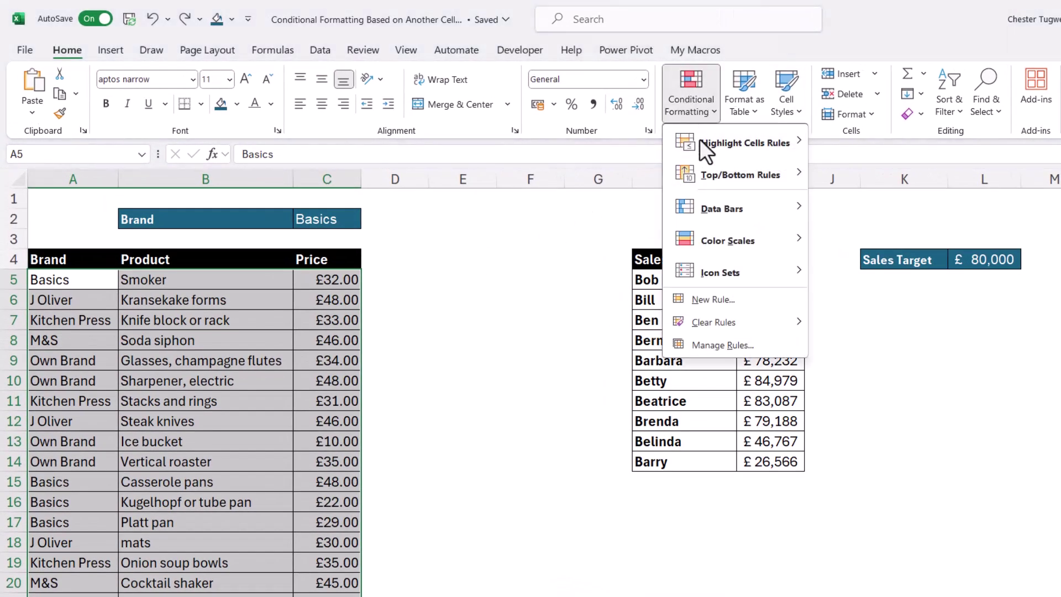
click(705, 305)
drag(399, 192, 652, 175)
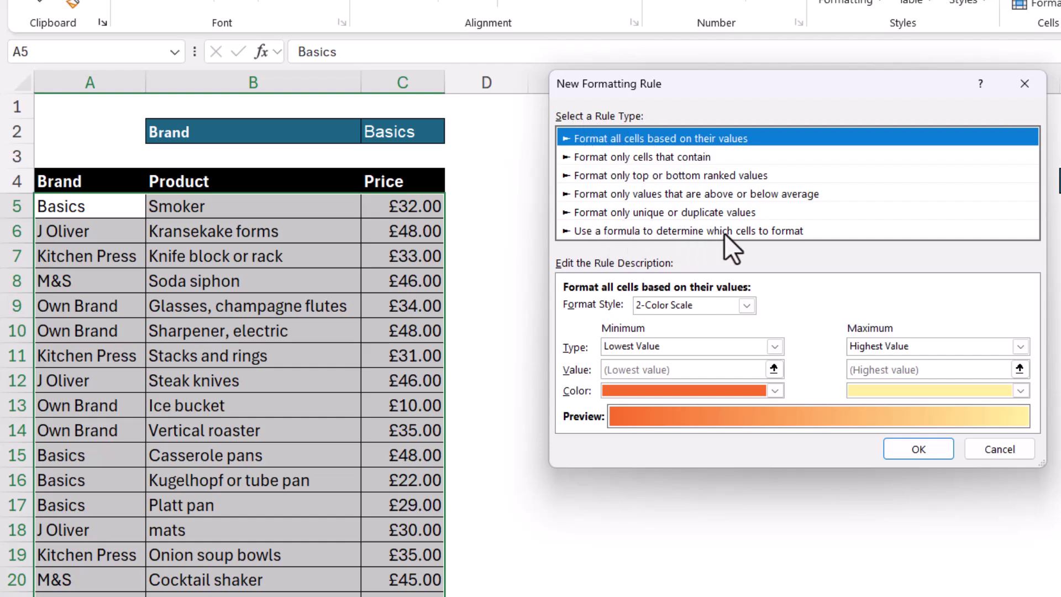
click(778, 235)
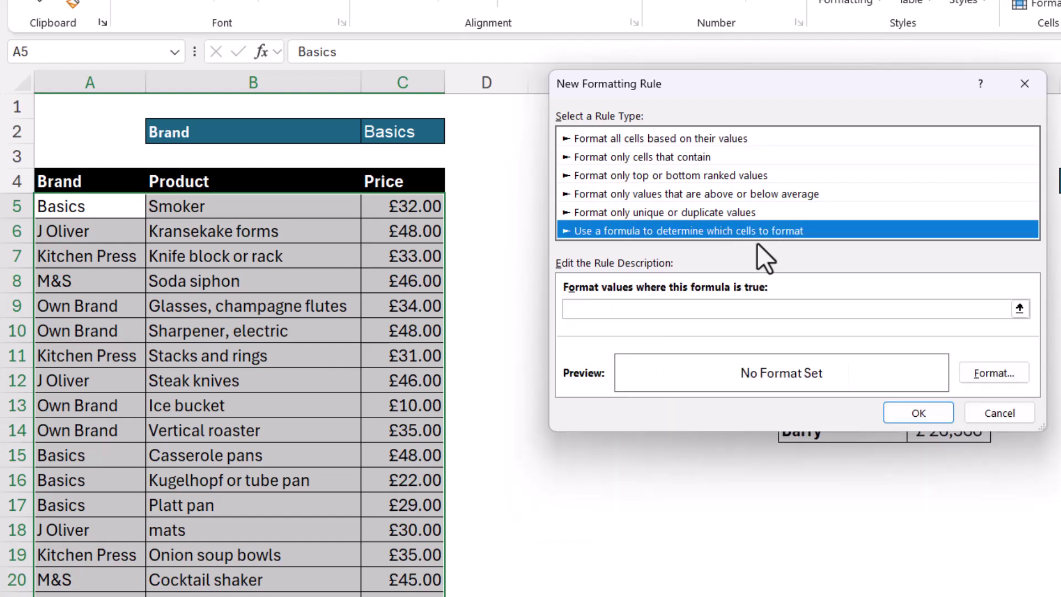
- Enter the rule formula =A5=$C$2, picking C2 from the sheet
click(586, 309)
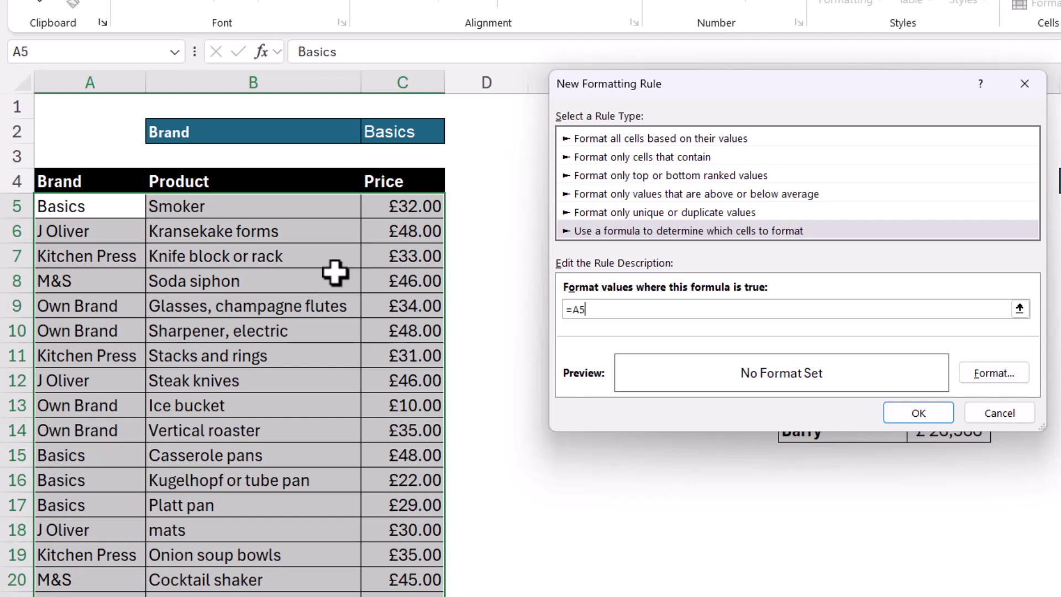
click(406, 131)
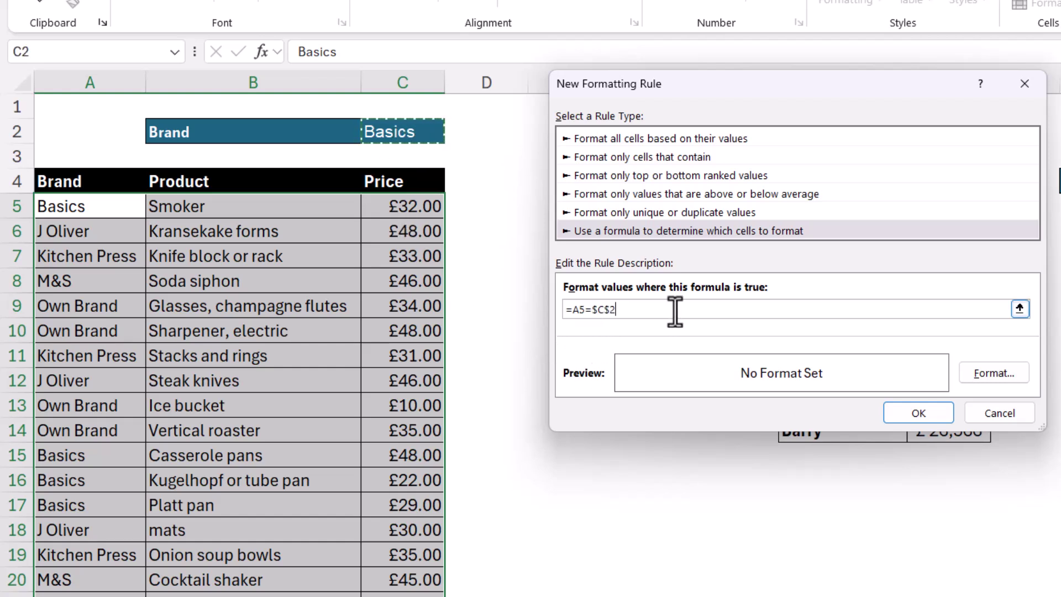
- Insert $ before A5 so the formula becomes =$A5=$C$2
click(622, 310)
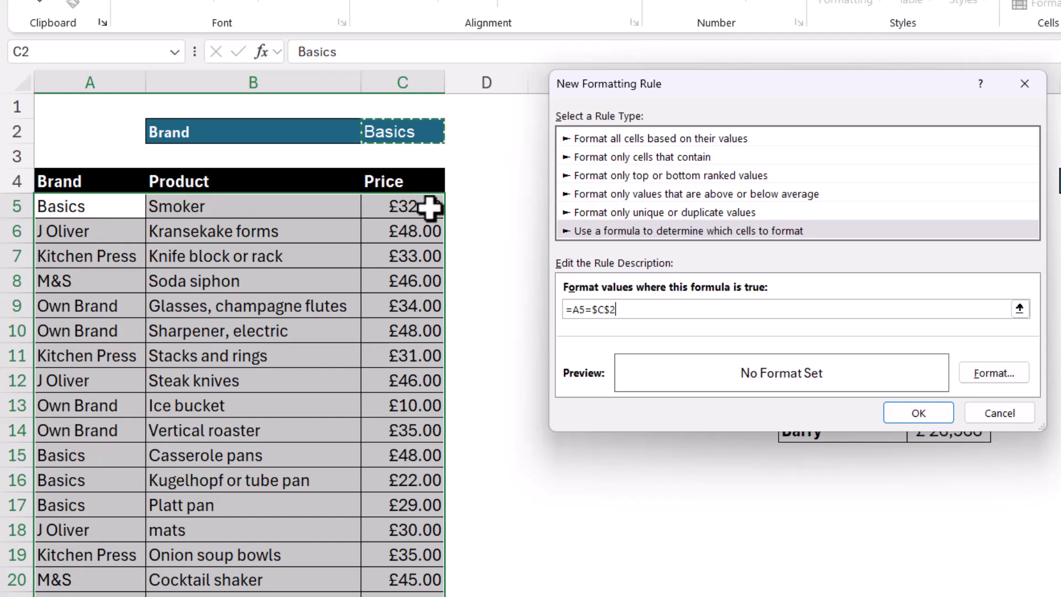
click(575, 309)
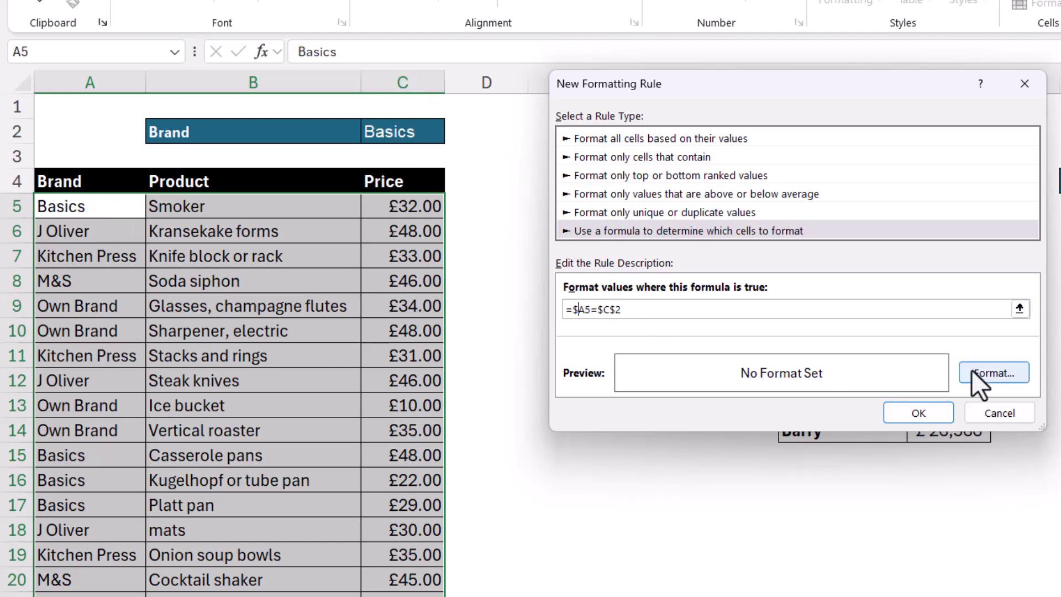
- Format matching Basics rows with orange fill and white font, then apply the rule
click(991, 372)
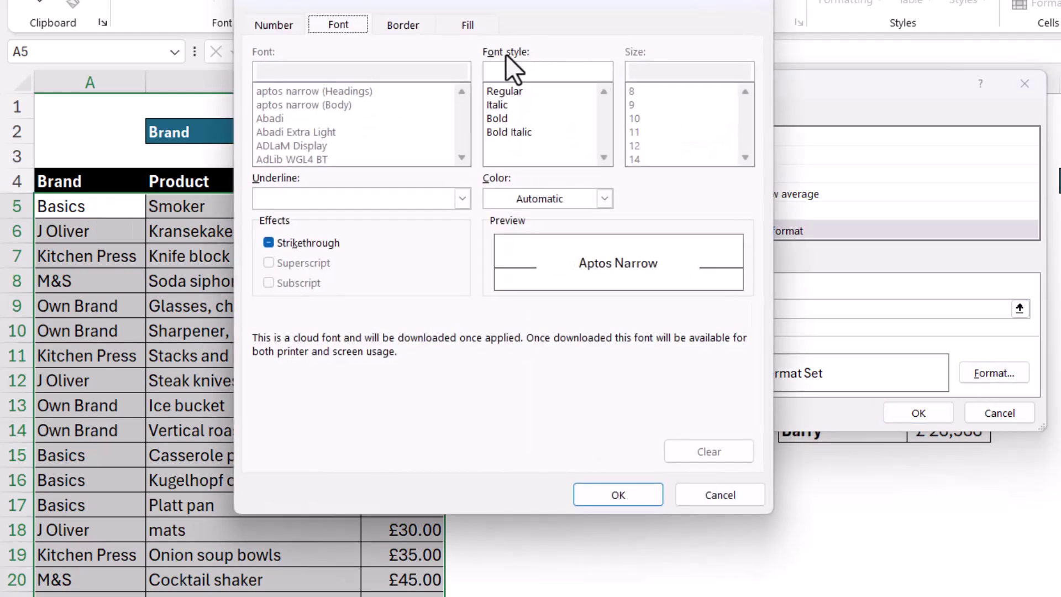
click(468, 26)
click(355, 96)
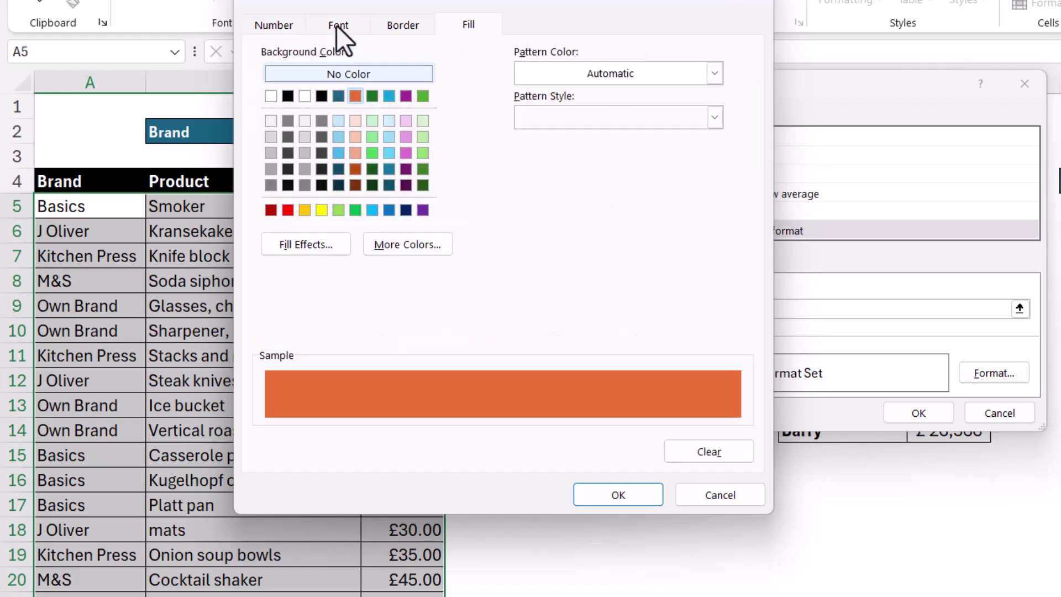
click(338, 25)
click(604, 199)
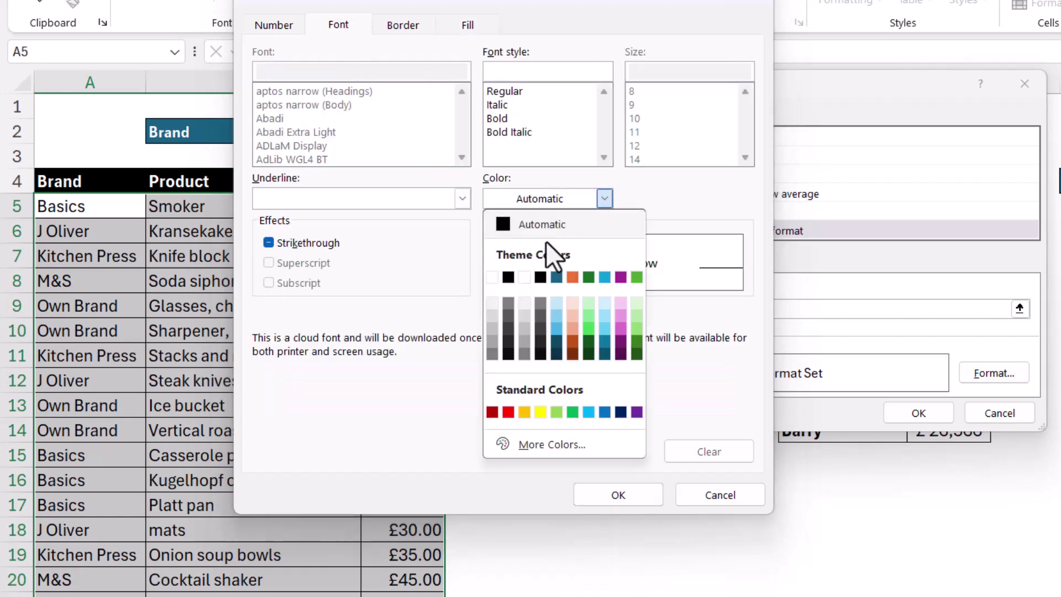
click(491, 277)
click(616, 494)
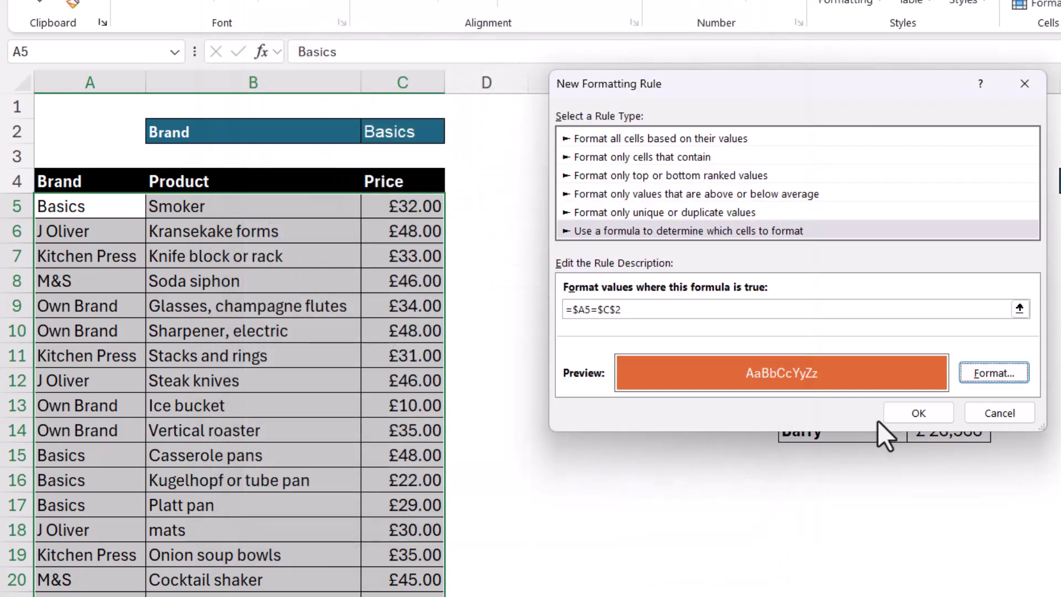
click(928, 415)
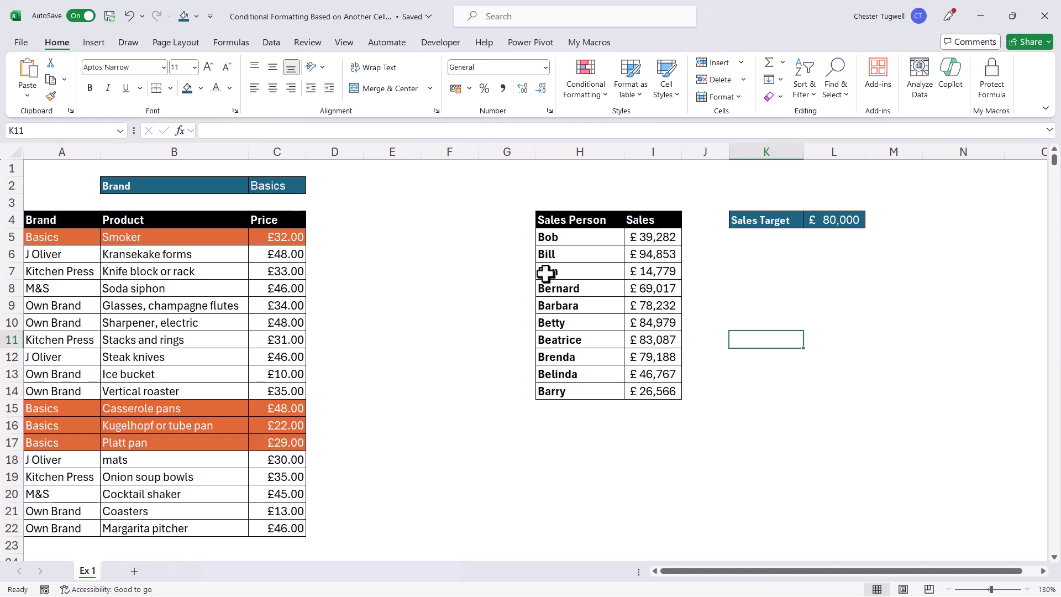
- Select H5:I14 (Bob to Barry) and set up a formula-based New Rule, ready for the formula
drag(559, 239, 642, 392)
click(586, 92)
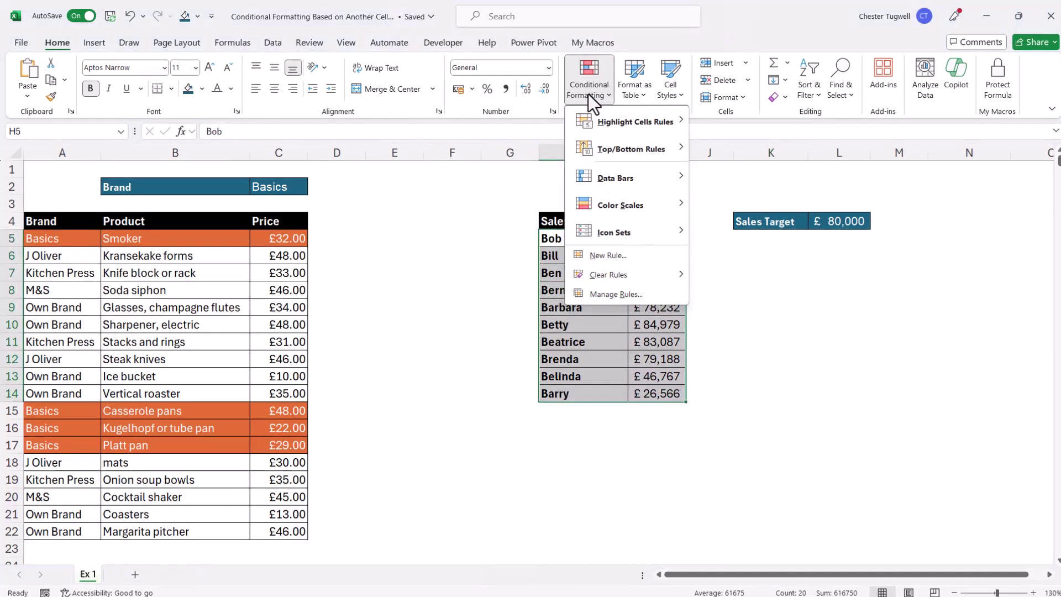
click(695, 294)
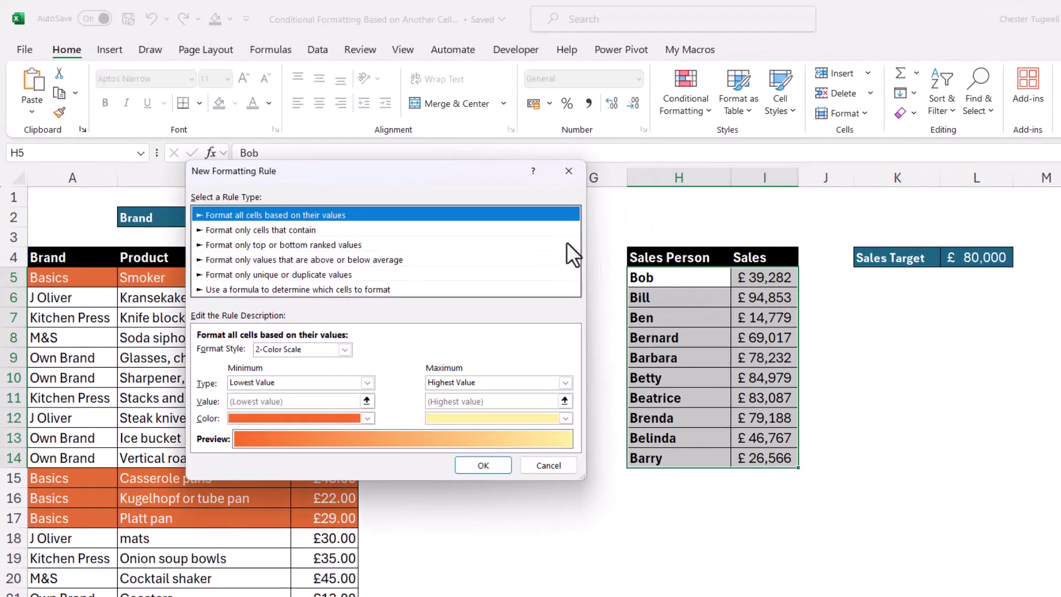
click(225, 290)
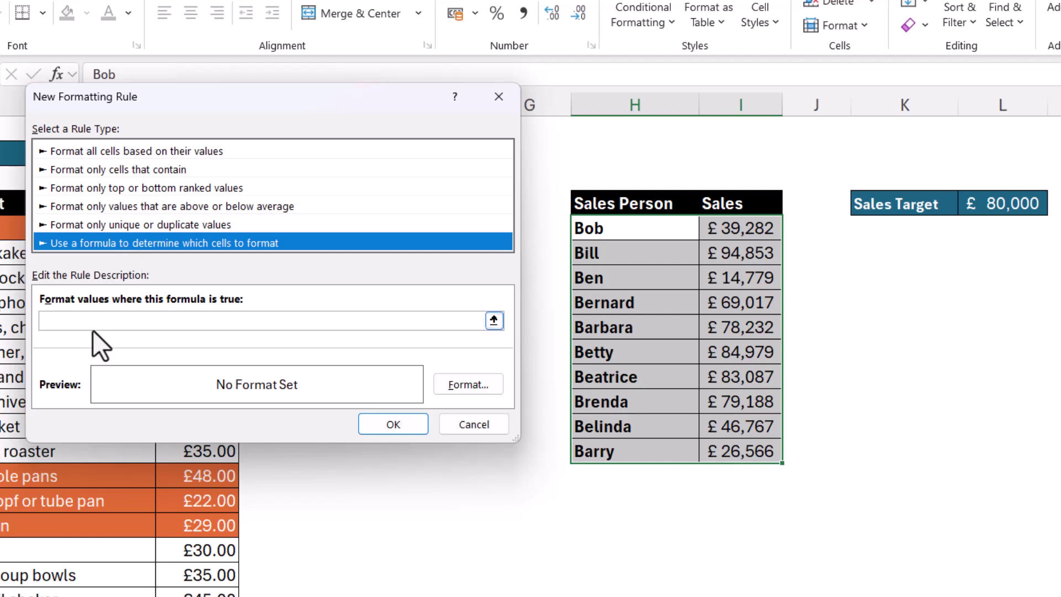
click(88, 322)
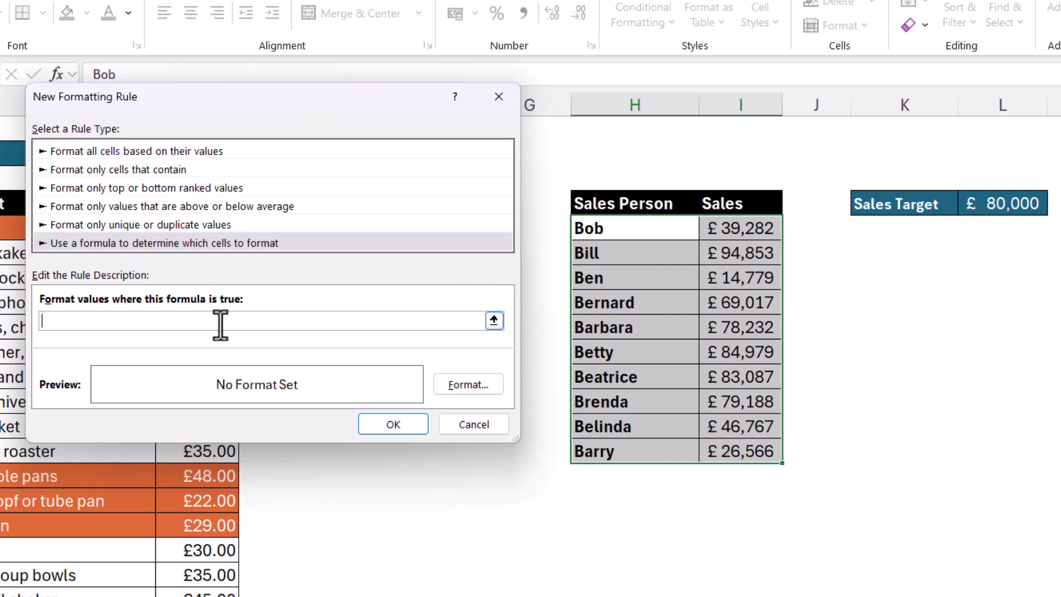
- Enter the rule formula =$I5>=$L$4 to compare each row's sales with the L4 target
text(=)
click(1024, 202)
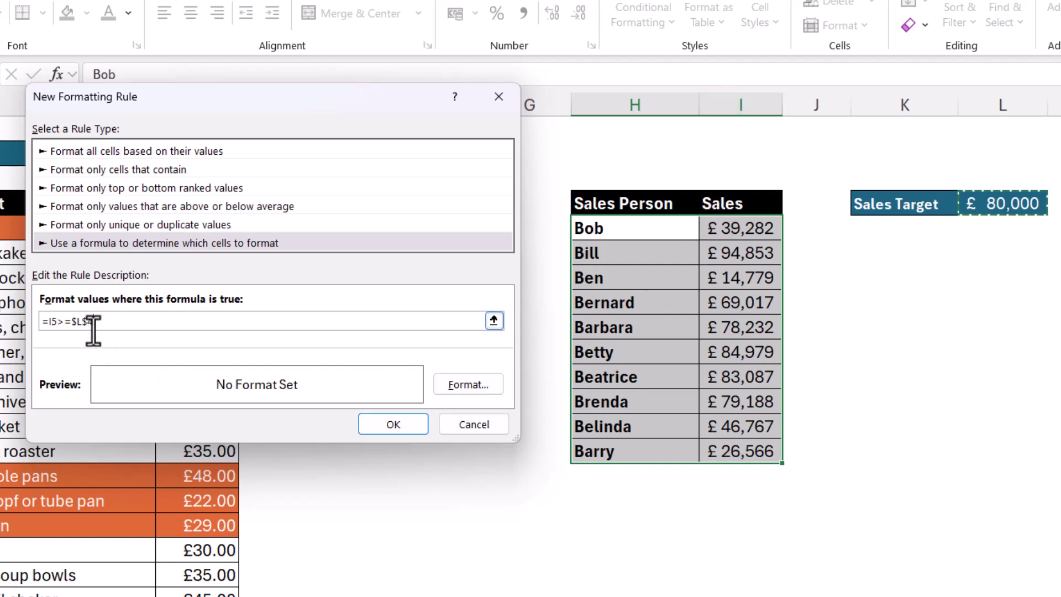
click(48, 322)
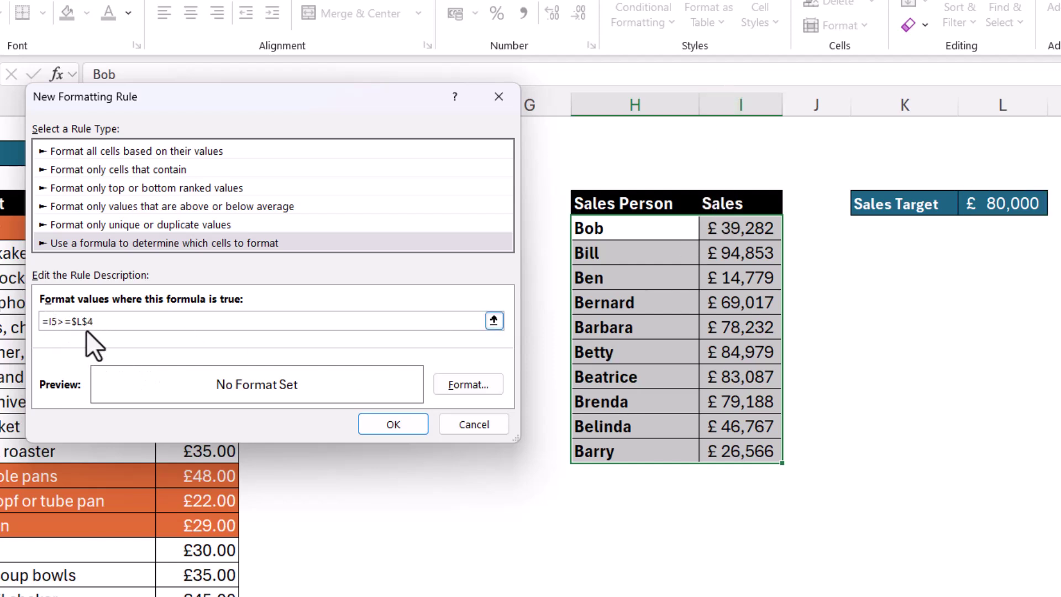
text($)
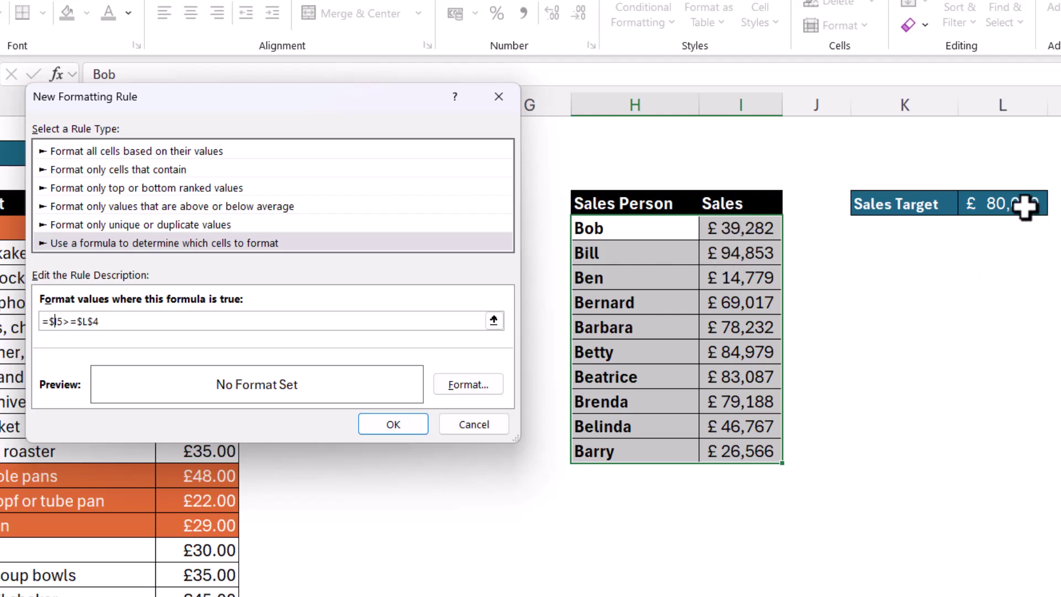
- Format qualifying rows with green fill and white font, then apply the rule to the sales table
click(447, 388)
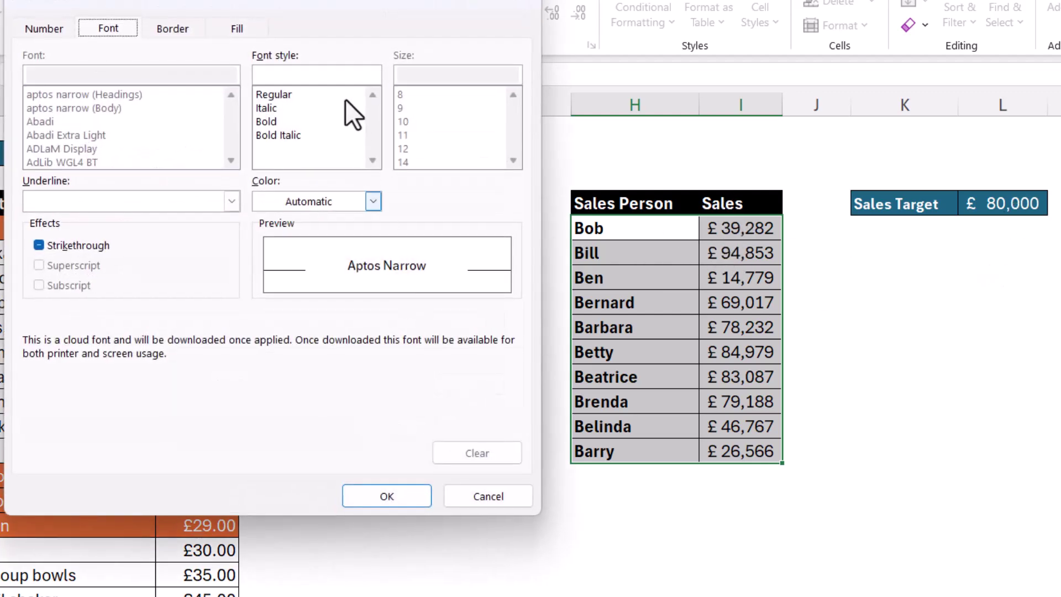
click(238, 29)
click(117, 30)
click(374, 202)
click(259, 282)
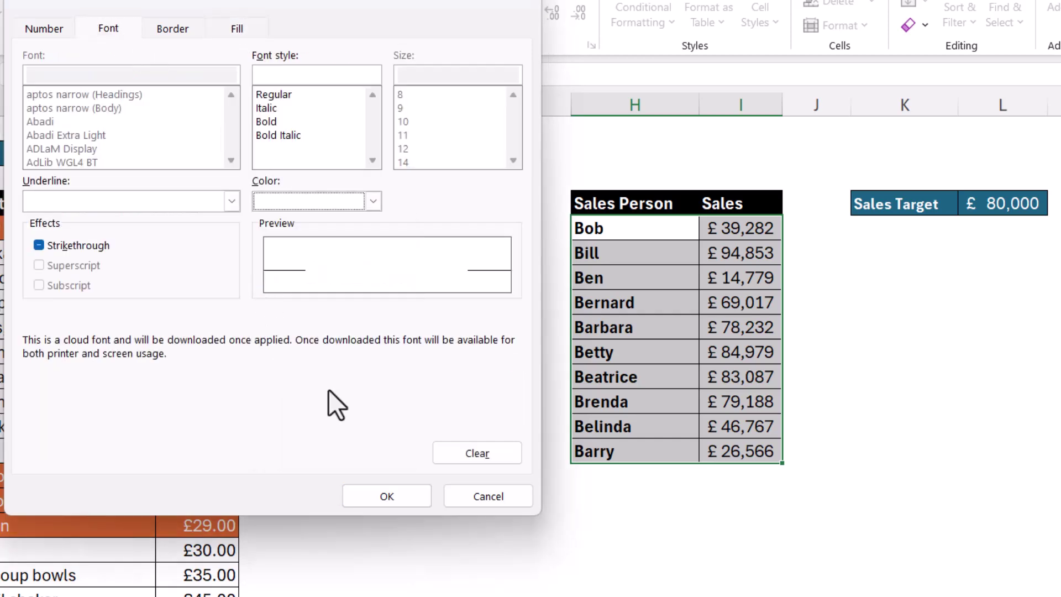
click(389, 493)
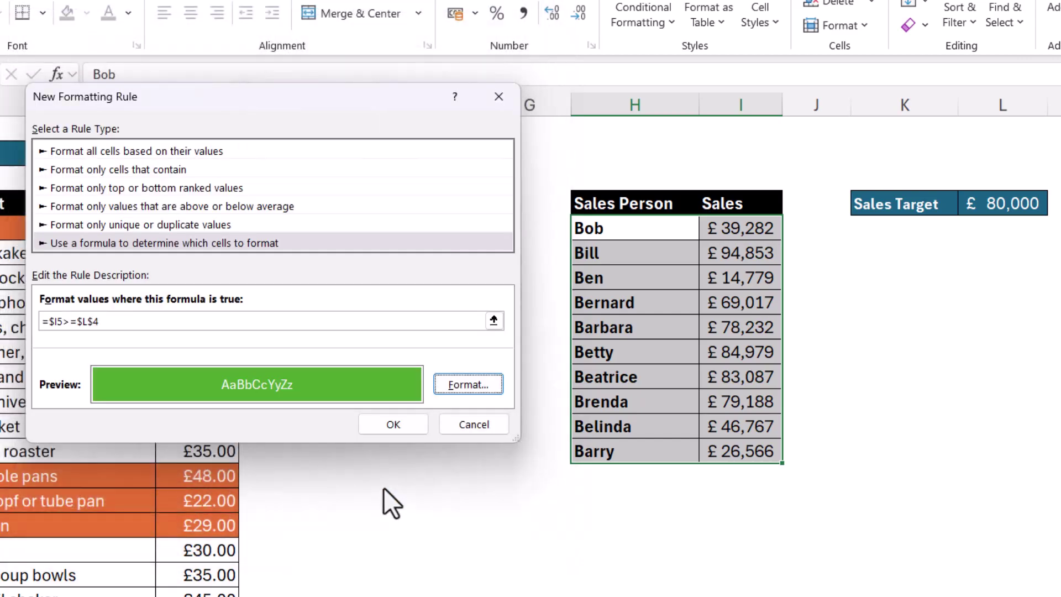
click(383, 429)
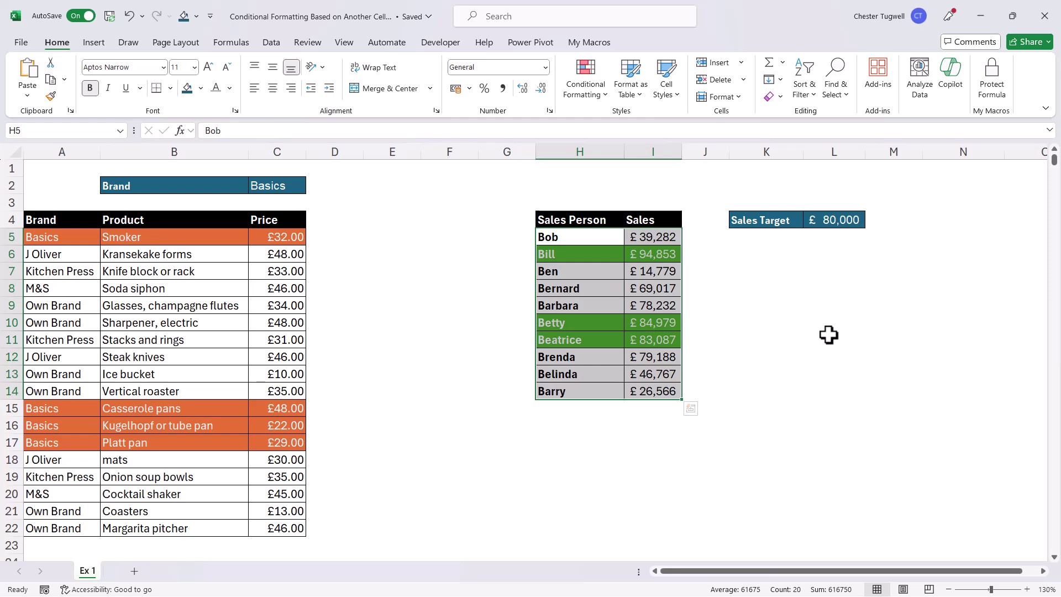
click(828, 335)
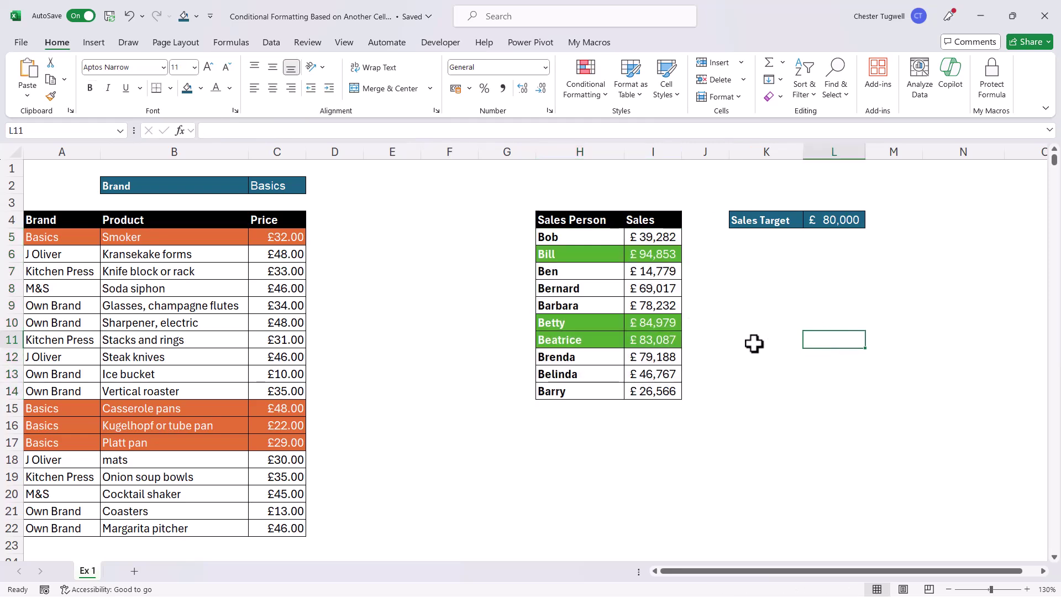